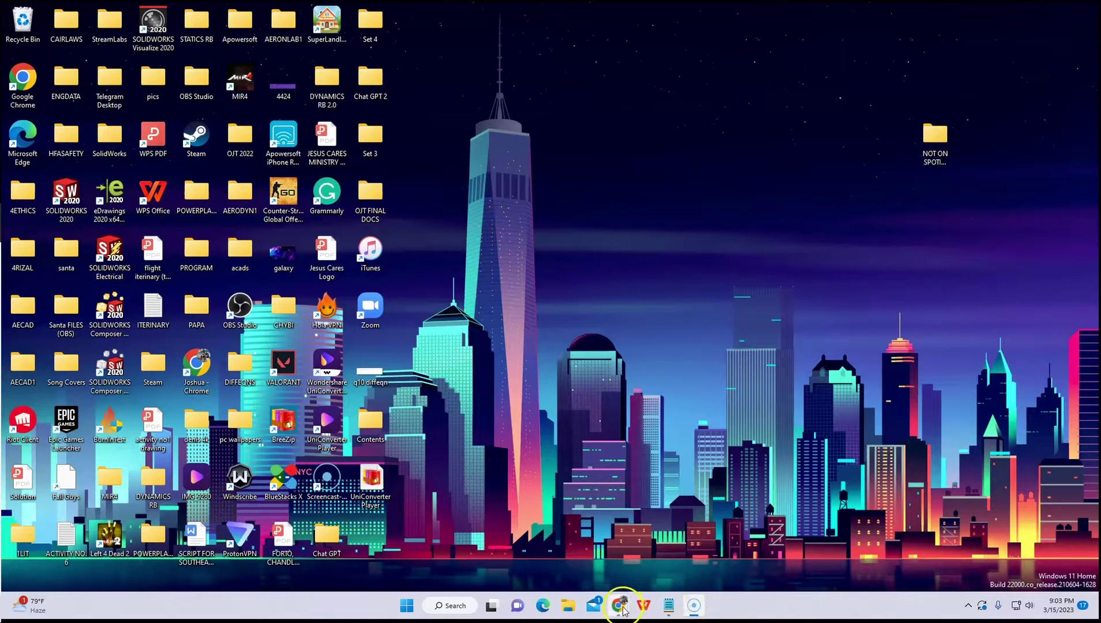
Bring Chrome's win-rar.com download page forward, select part of its address, then minimize Chrome.
mouse_move(619, 605)
click(653, 538)
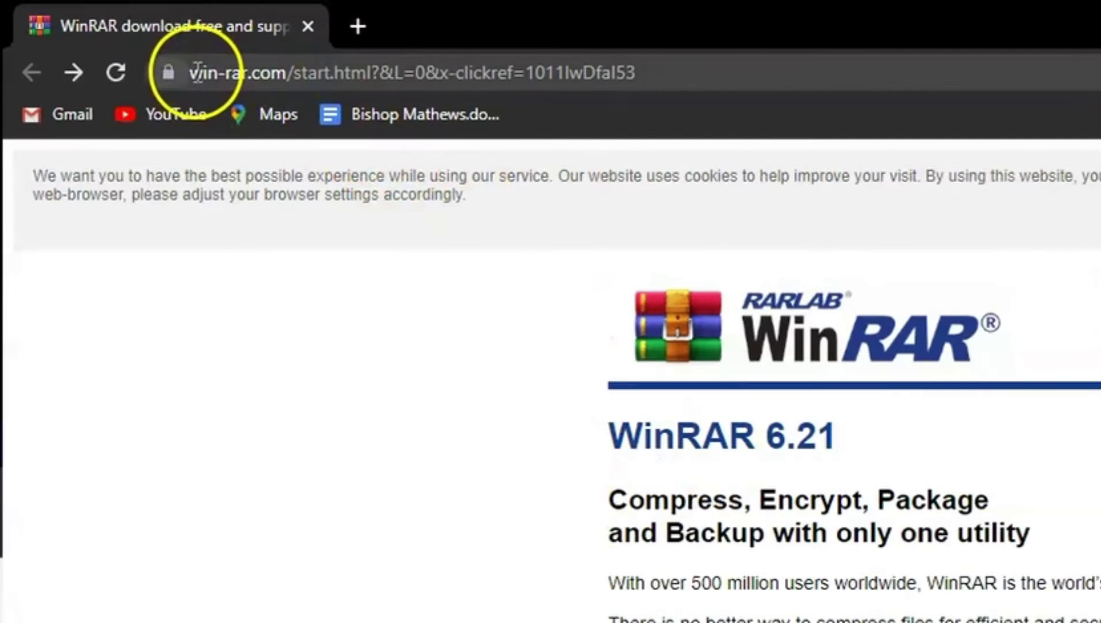
mouse_move(194, 77)
mouse_down()
mouse_move(273, 80)
mouse_move(198, 75)
mouse_up()
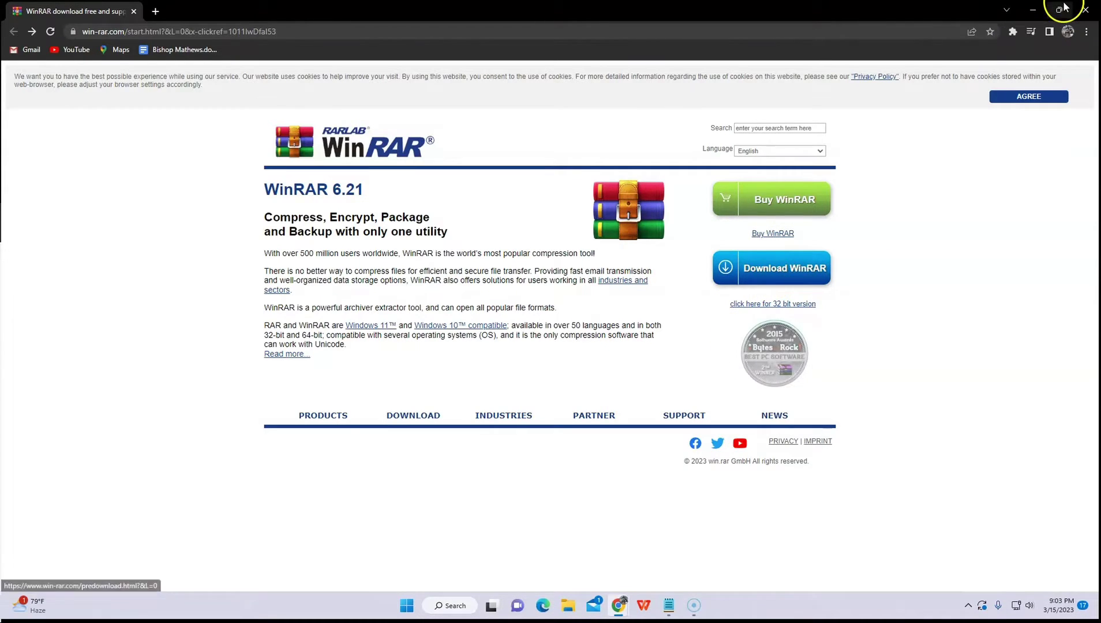
click(1034, 9)
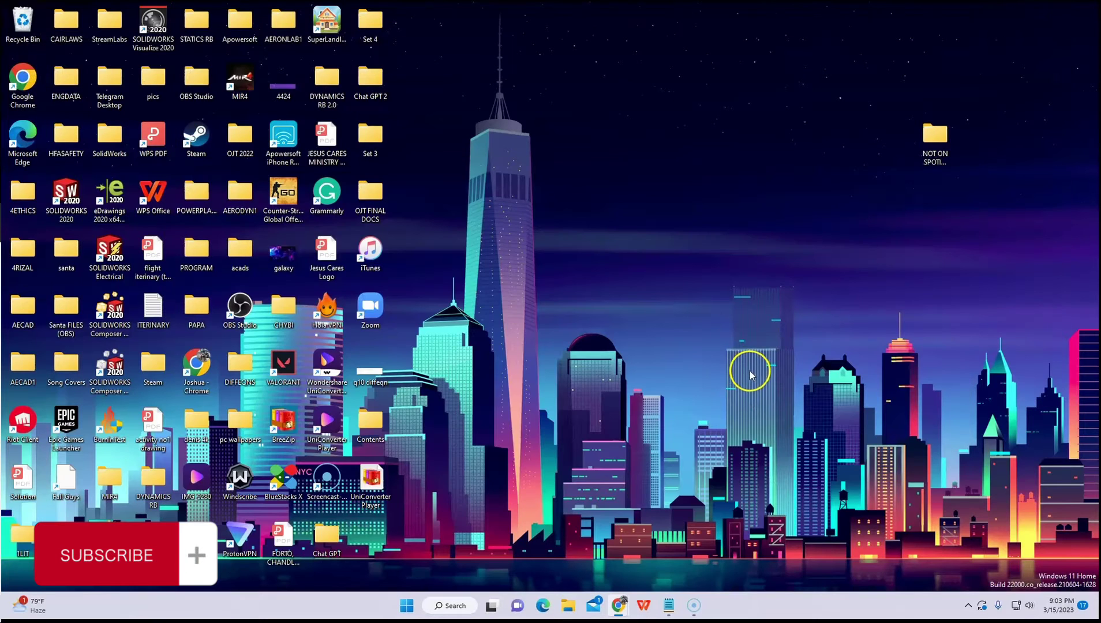
Open the desktop's UniConverter Player.zip with WinRAR's Open with WinRAR option.
right_click(375, 483)
mouse_move(334, 422)
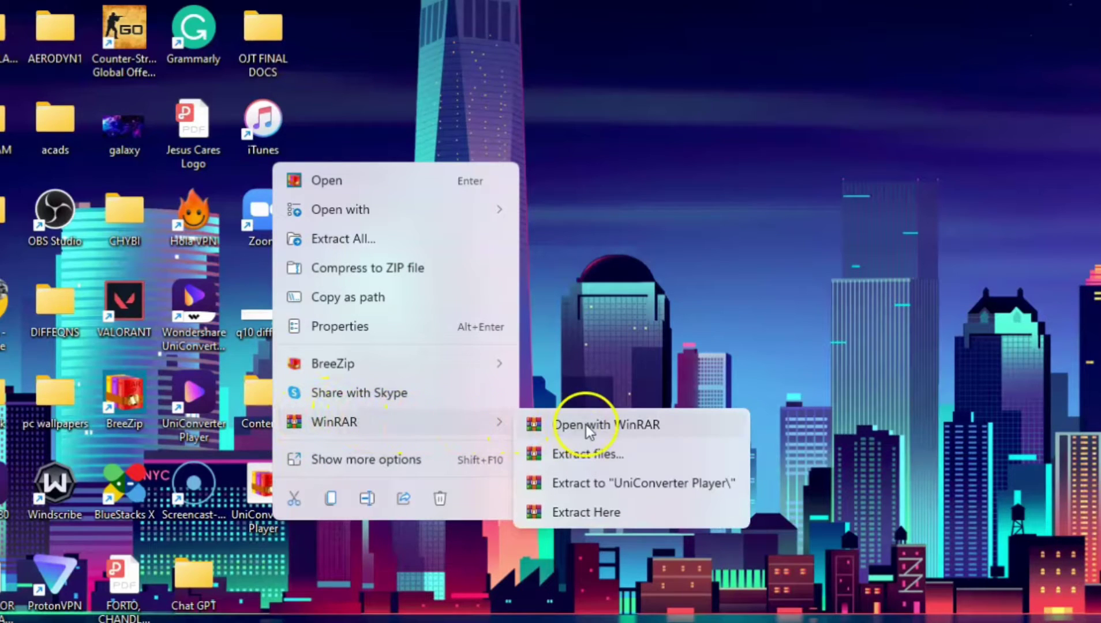
click(633, 426)
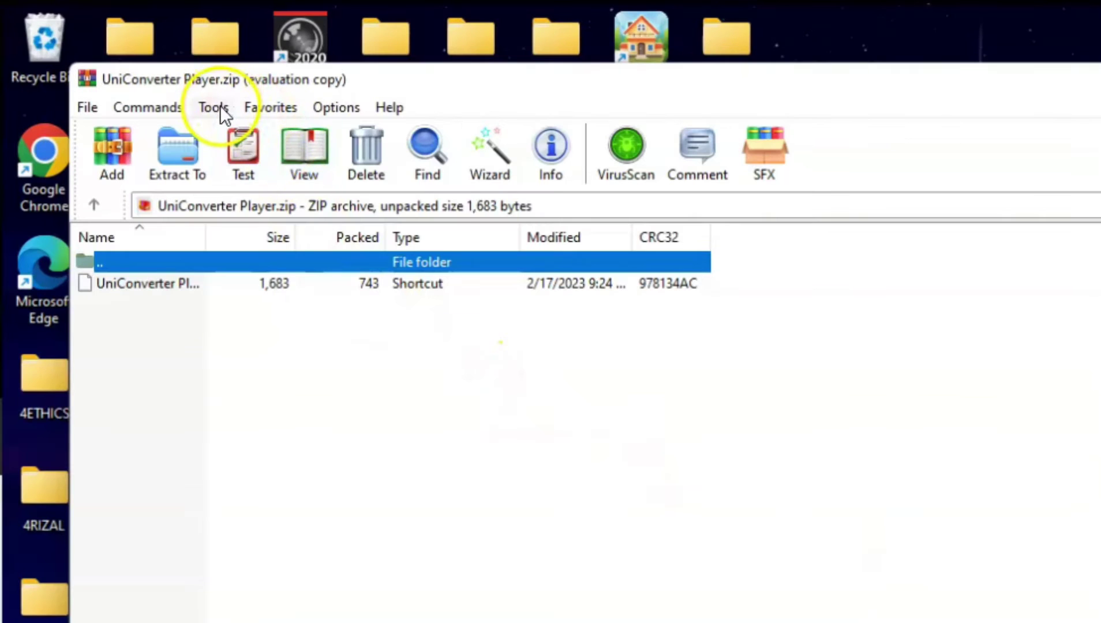
Open WinRAR's Tools > Convert archives dialog for UniConverter Player.zip.
click(216, 106)
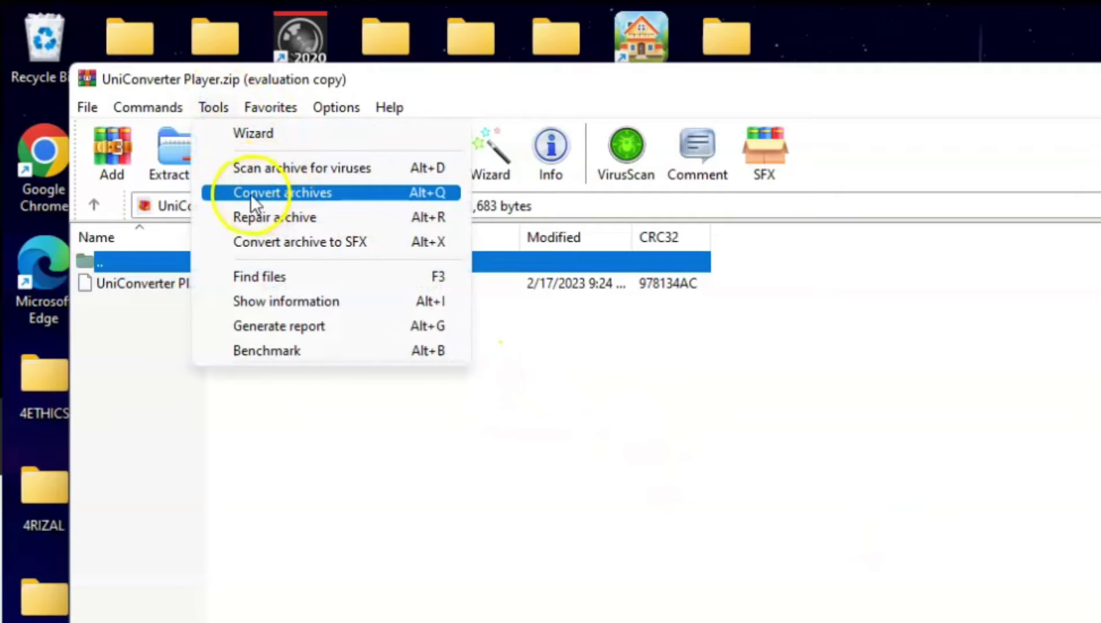
click(367, 197)
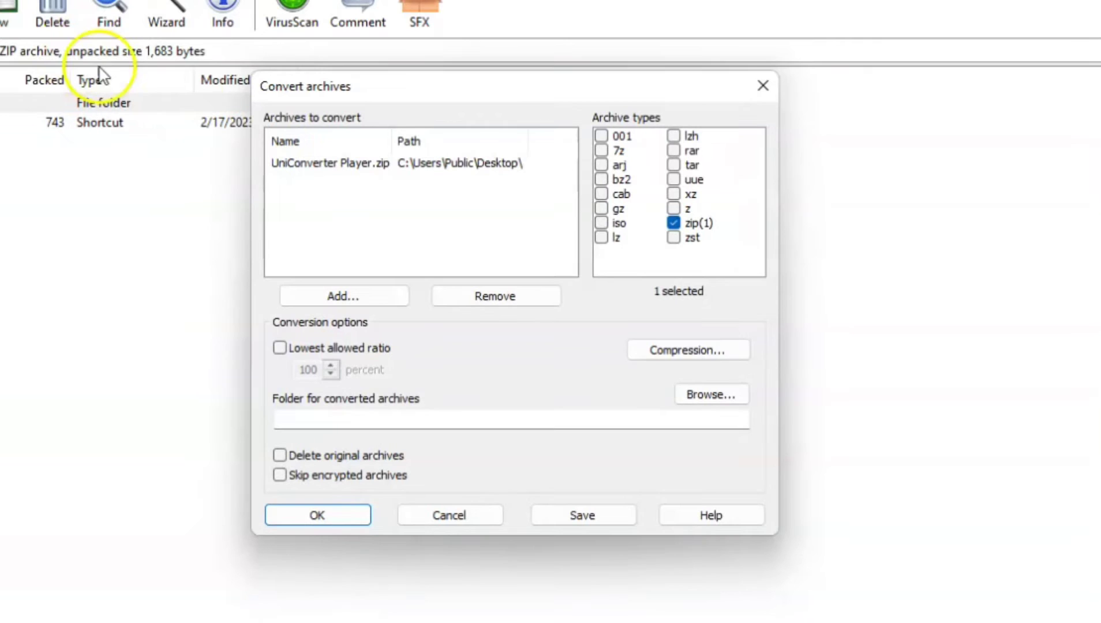
Set ZIP as the archive format in the conversion's Compression settings.
click(701, 355)
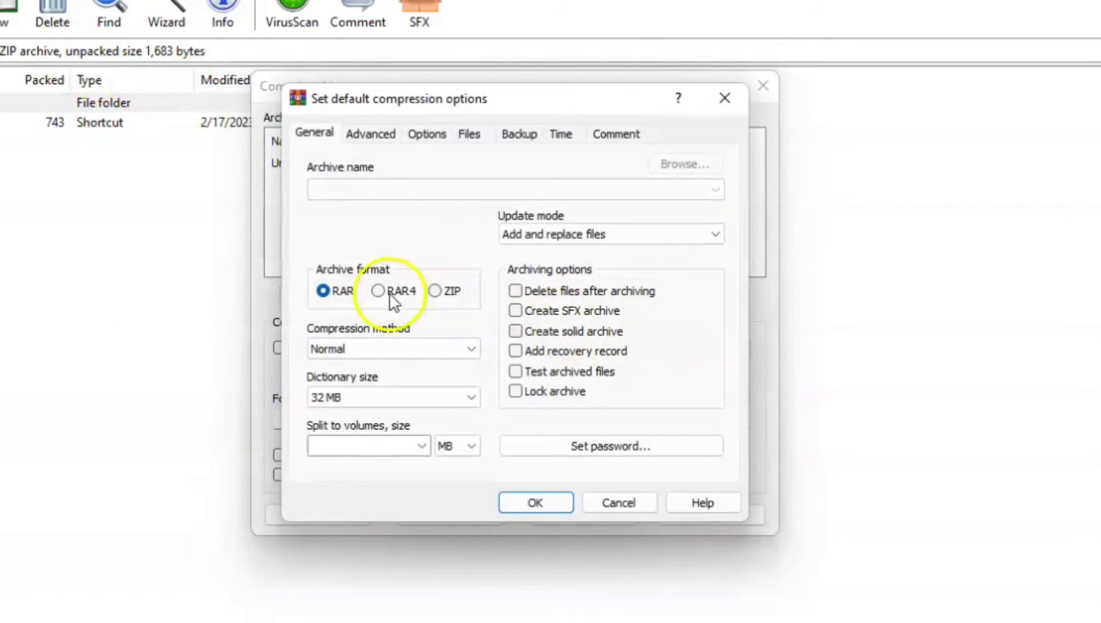
click(435, 293)
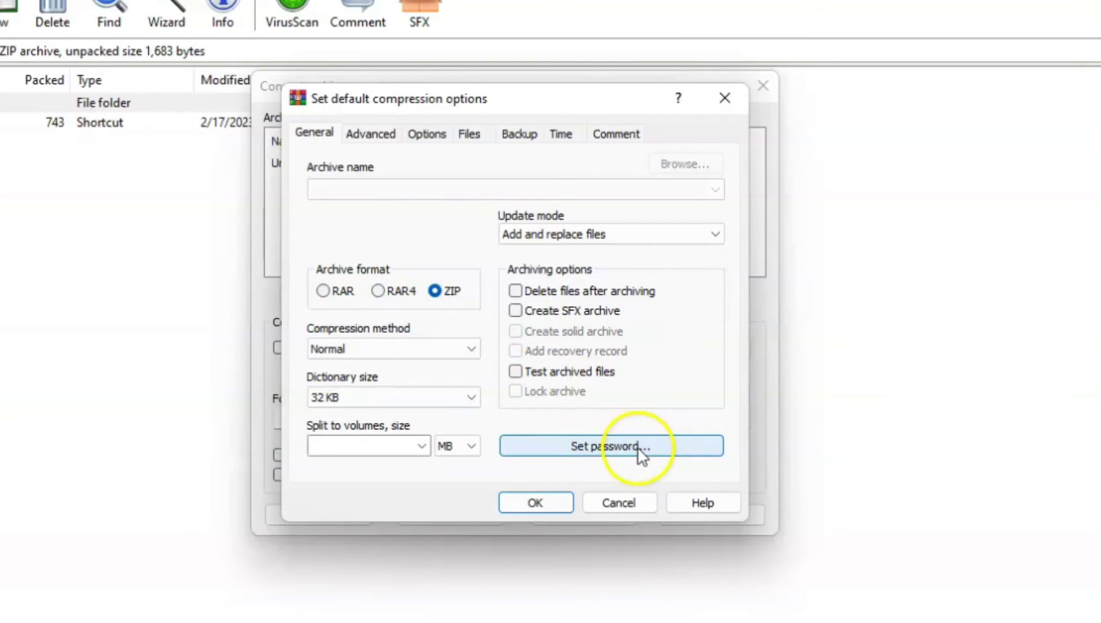
click(540, 504)
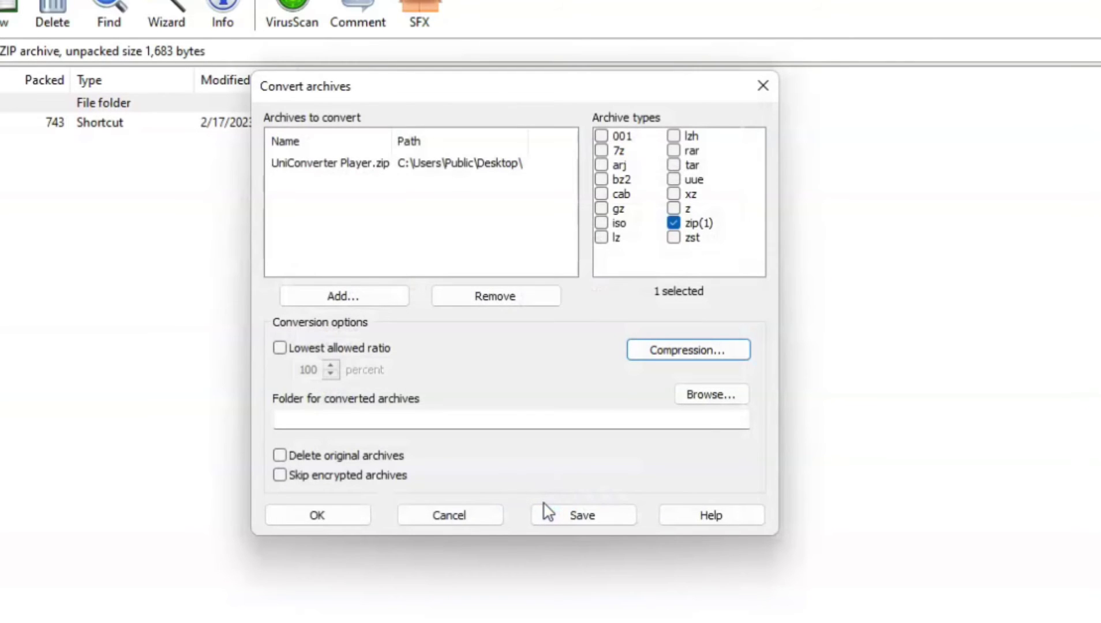
Set Desktop as the output folder and convert UniConverter Player.zip.
click(705, 396)
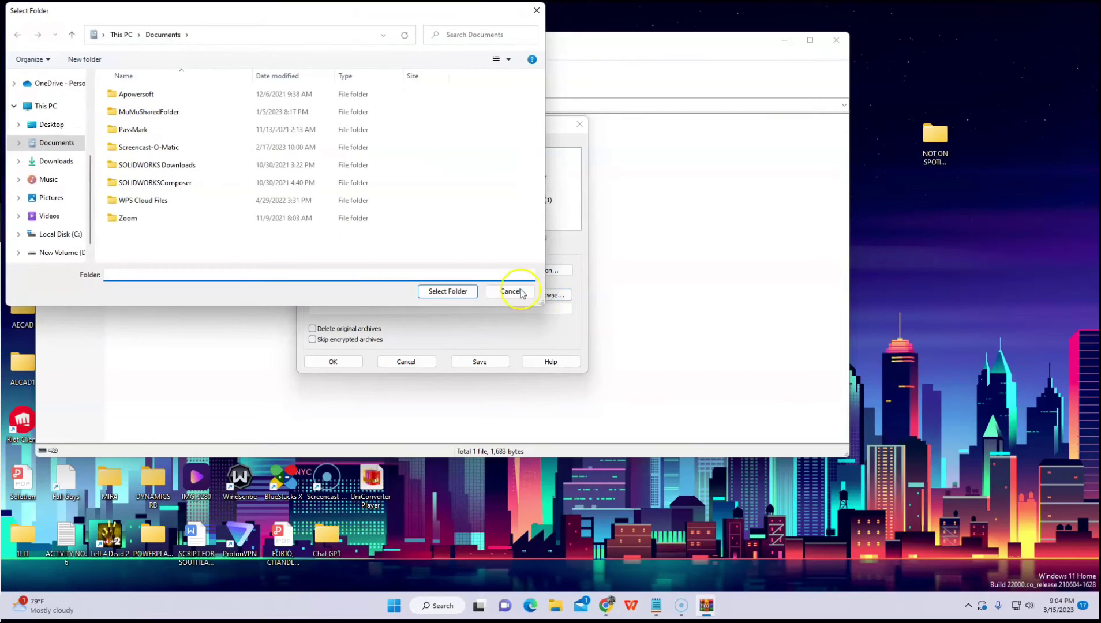
click(51, 126)
click(447, 291)
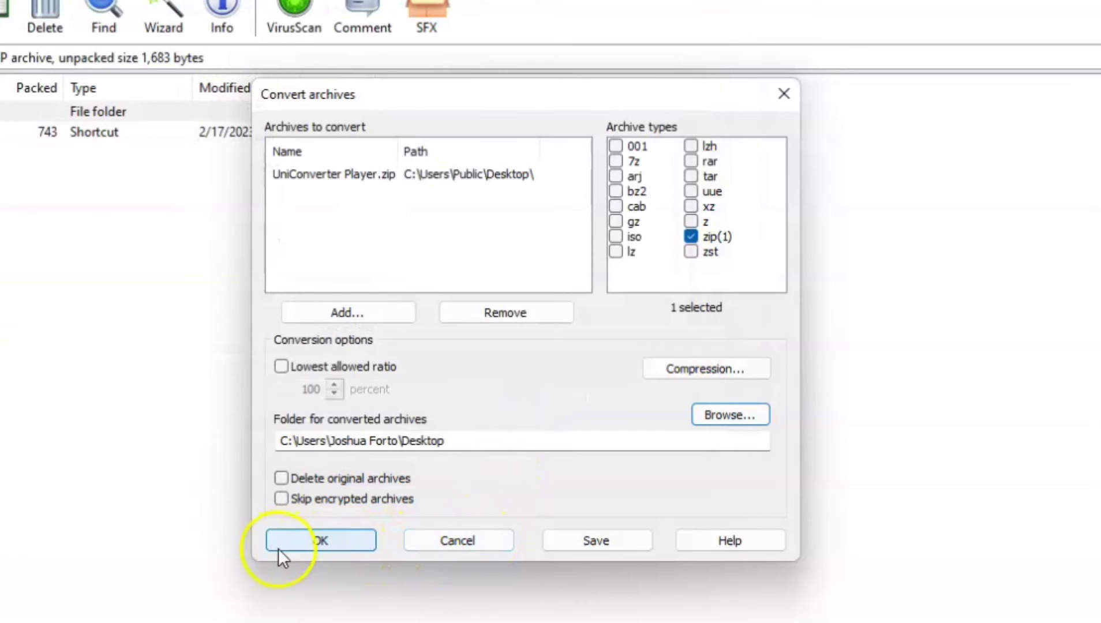
click(351, 548)
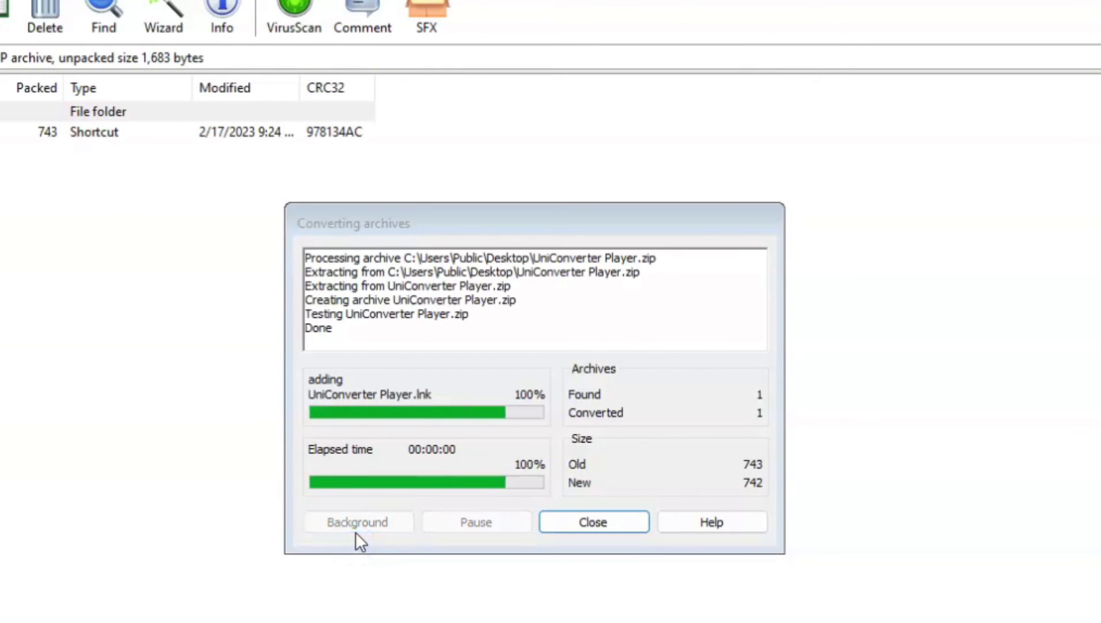
Close the Converting archives report and go back to the Windows desktop.
click(588, 527)
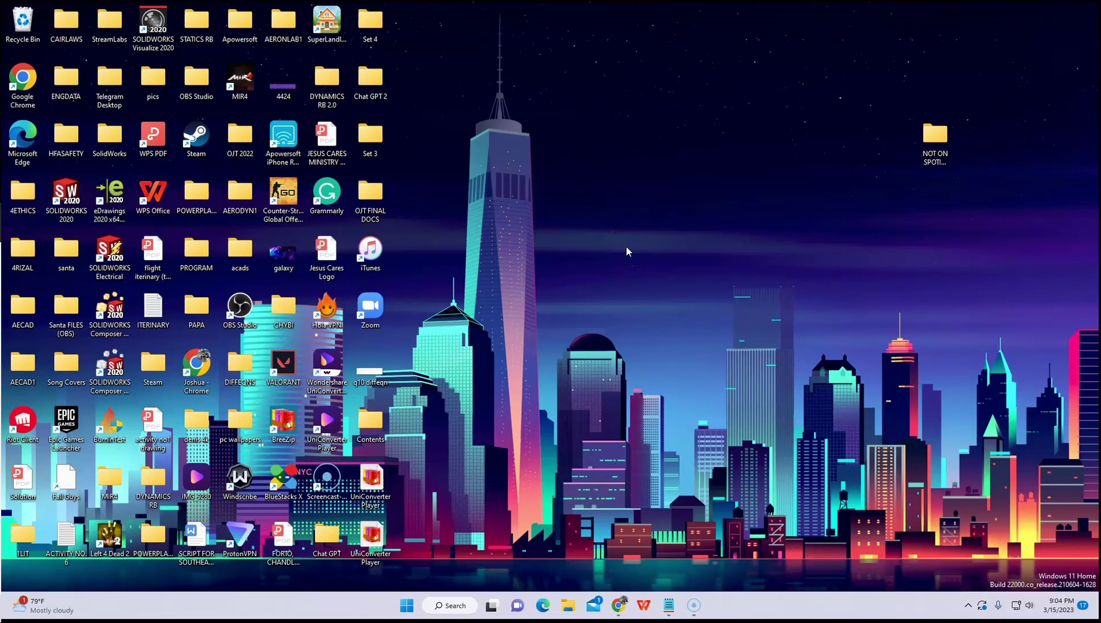
click(39, 614)
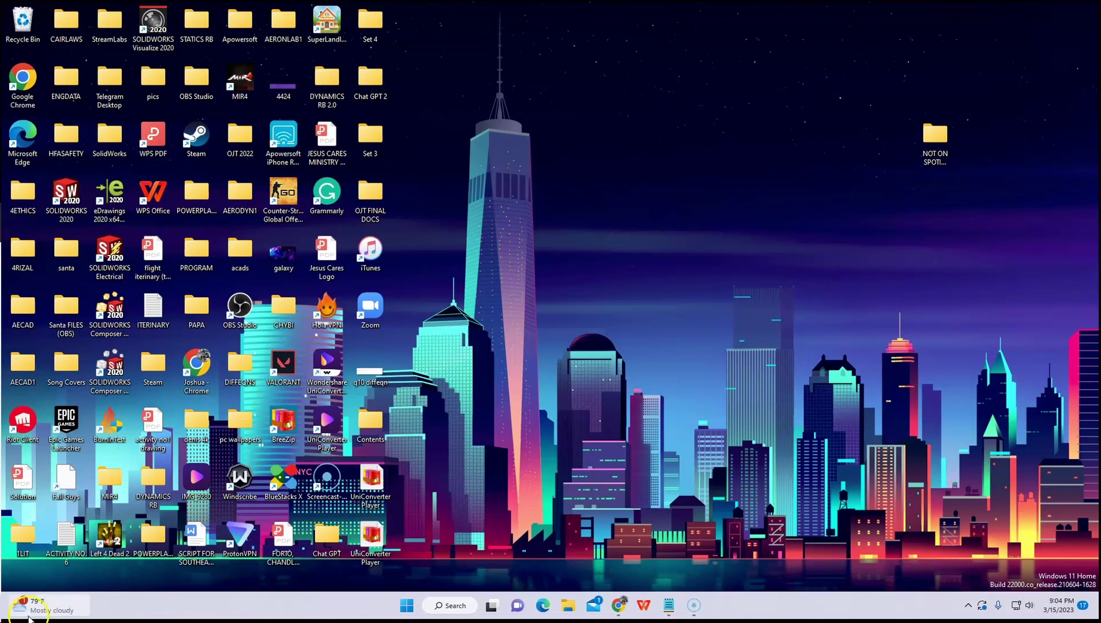